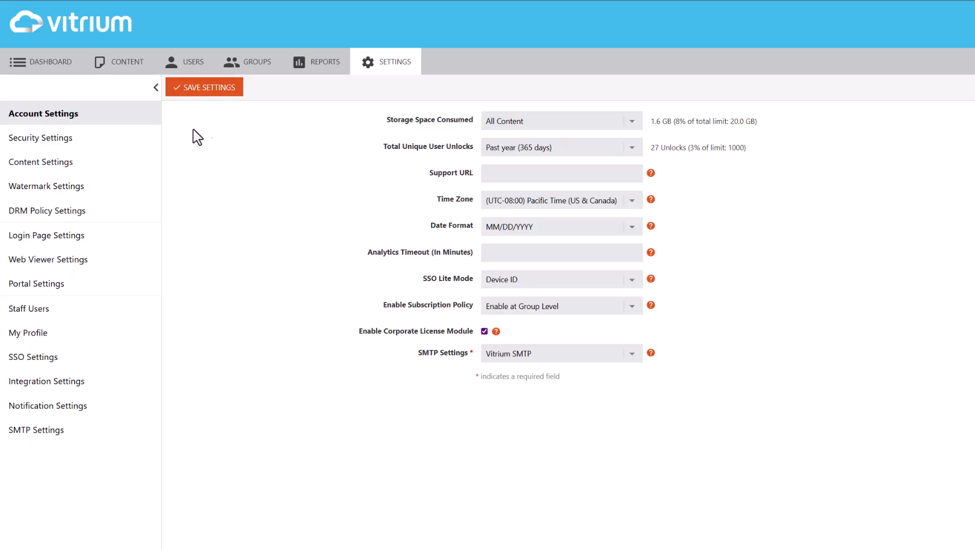
Step: Start a new group named "Corporate License Test" and limit its license usage to 20
{"action": "left_click", "coordinate": [241, 70]}
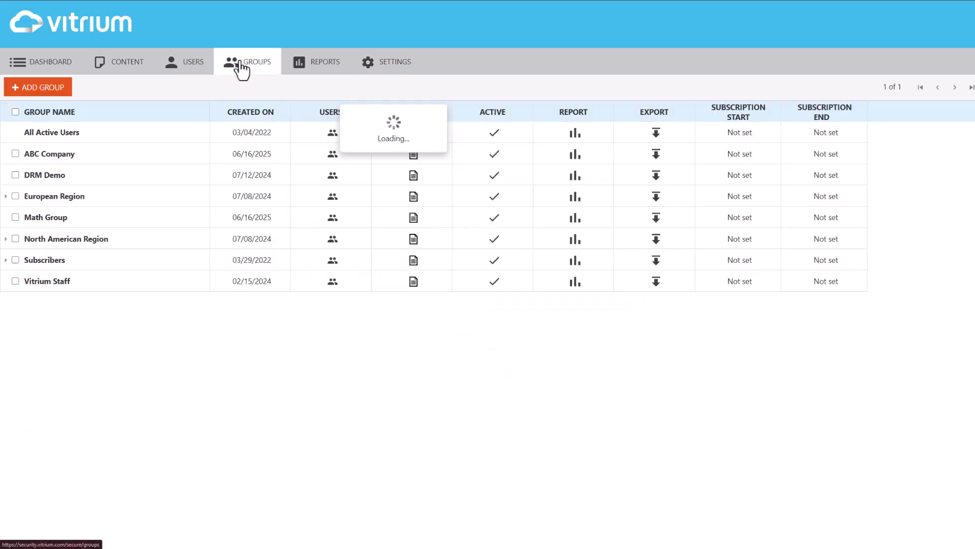
{"action": "left_click", "coordinate": [47, 92]}
{"action": "type", "text": "Corporate License Test"}
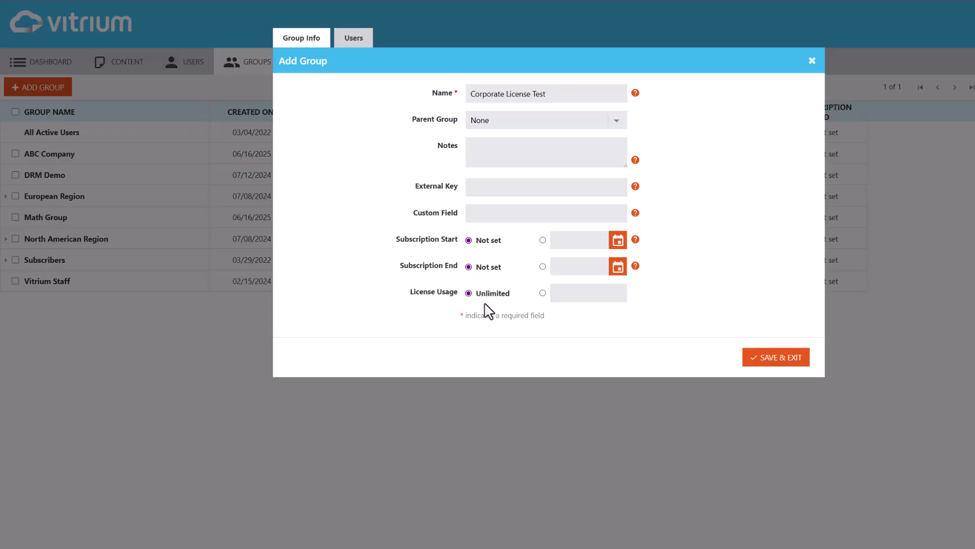
{"action": "left_click", "coordinate": [543, 293]}
{"action": "type", "text": "20"}
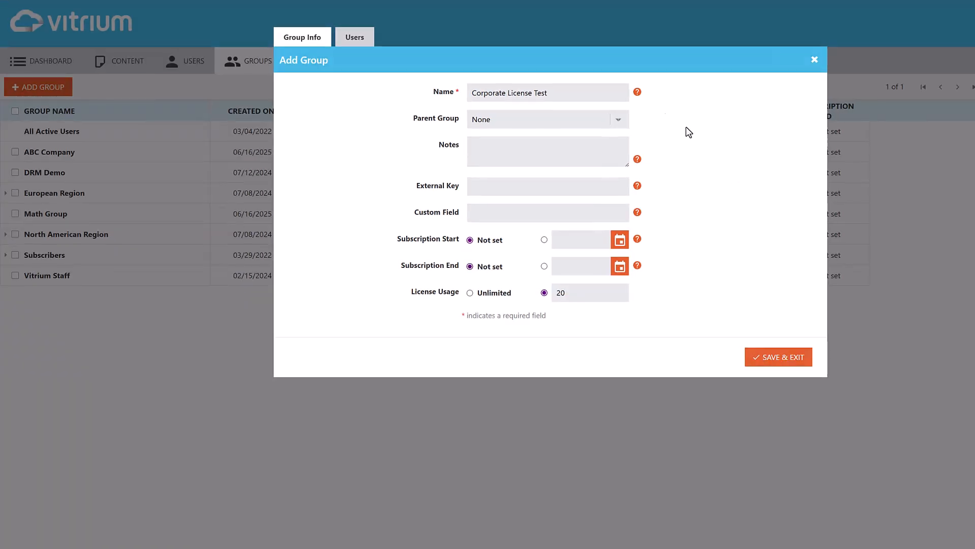
Step: Add the first abccompany.com user, the iresearch.org user and, by searching for its email, the Vitrium demo user as group members
{"action": "left_click", "coordinate": [355, 40]}
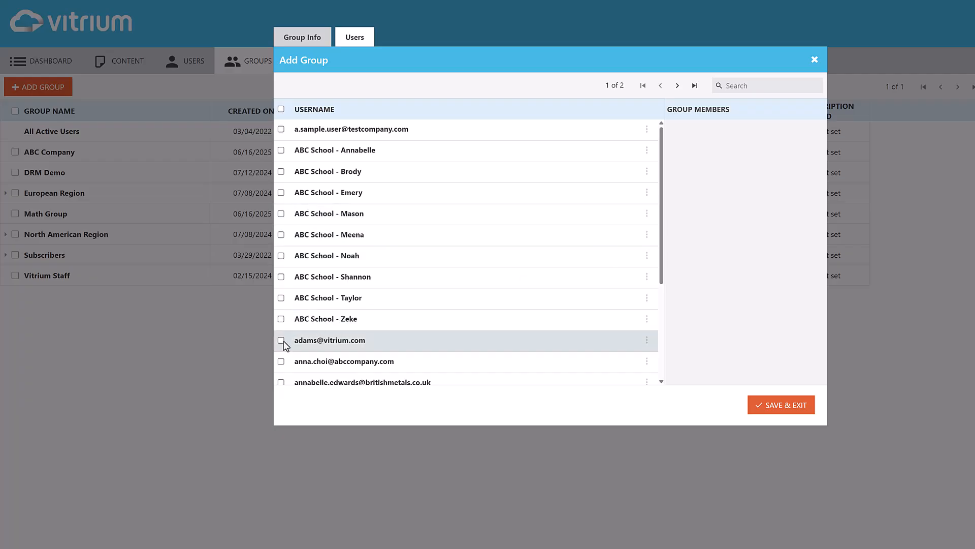
{"action": "left_click", "coordinate": [281, 361]}
{"action": "scroll", "coordinate": [282, 356], "scroll_direction": "down", "scroll_amount": 3}
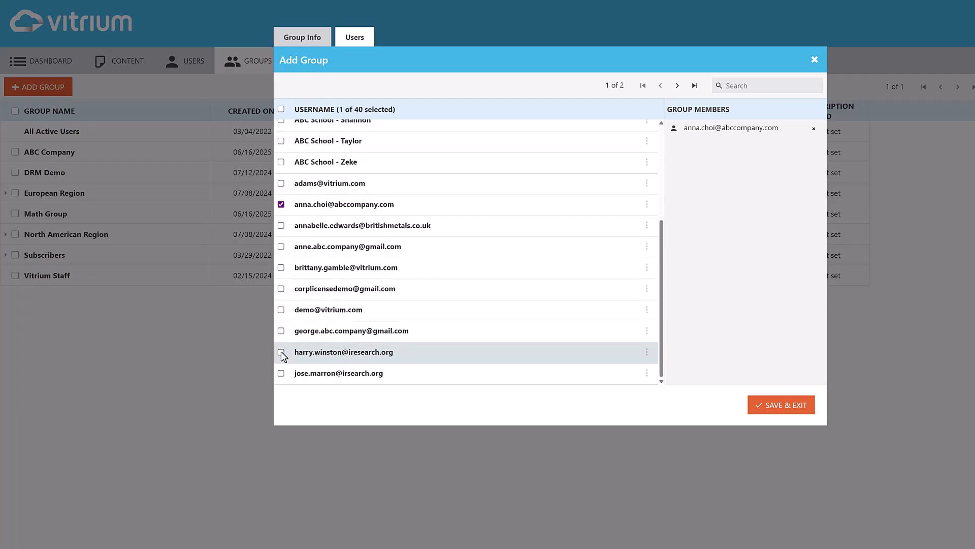
{"action": "left_click", "coordinate": [282, 353]}
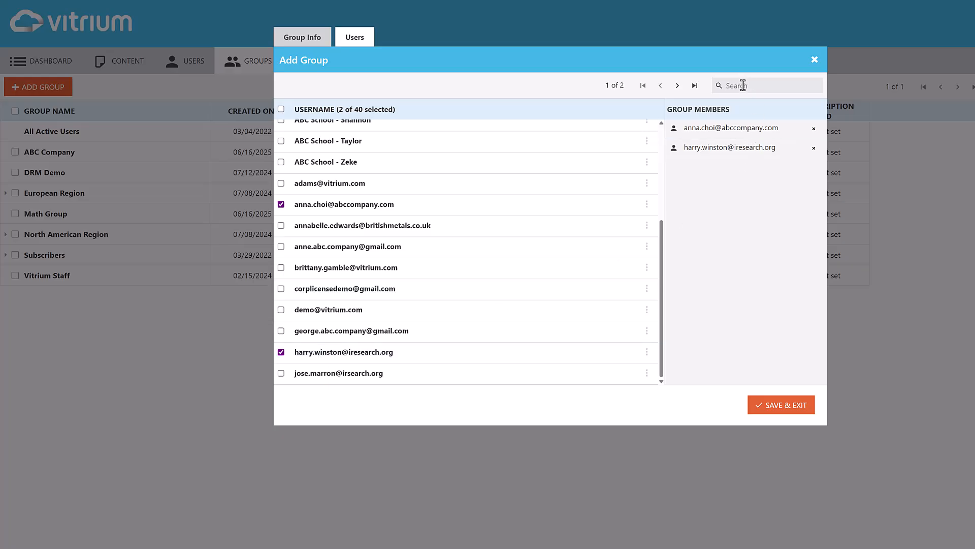
{"action": "left_click", "coordinate": [744, 86]}
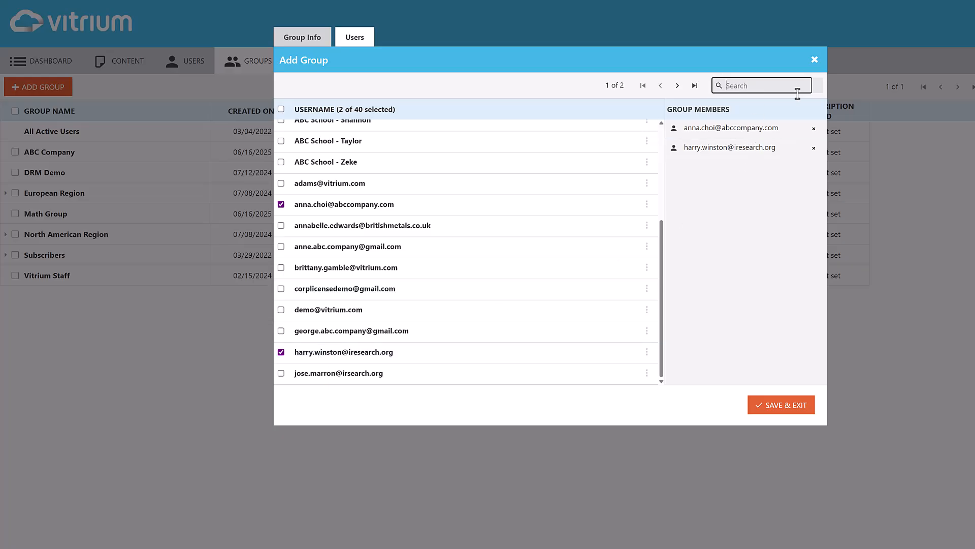
{"action": "key", "text": "ctrl+v"}
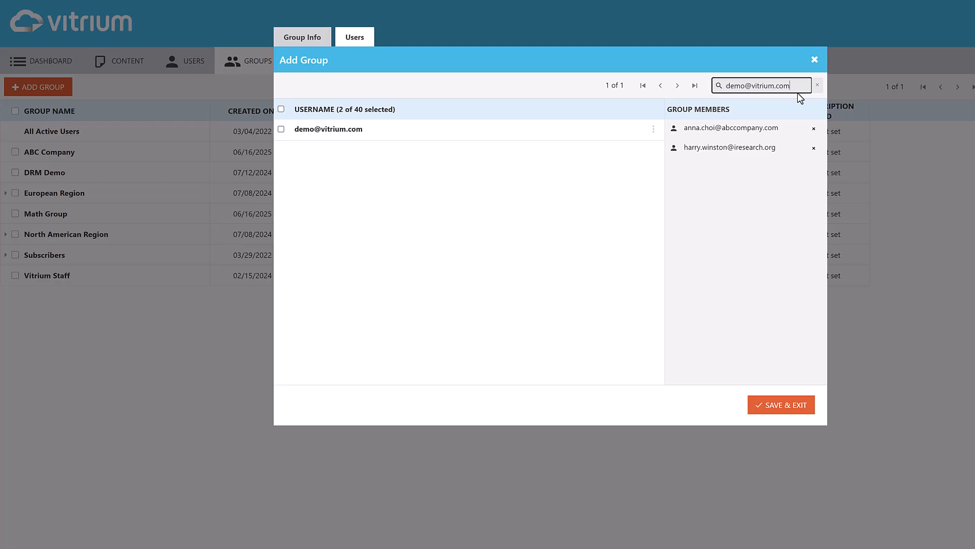
{"action": "left_click", "coordinate": [281, 129]}
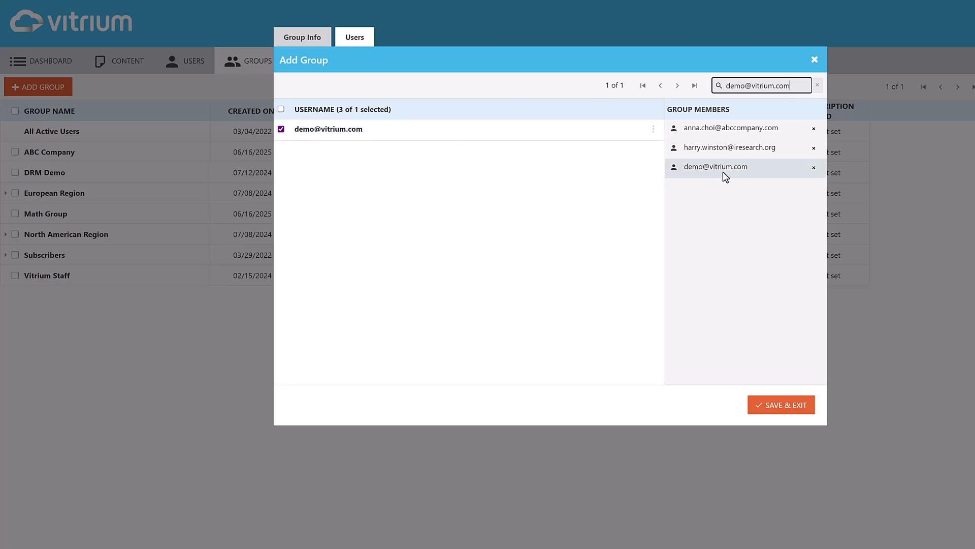
Step: Assign the Manage License role to the Vitrium demo user and save the new group
{"action": "left_click", "coordinate": [654, 130]}
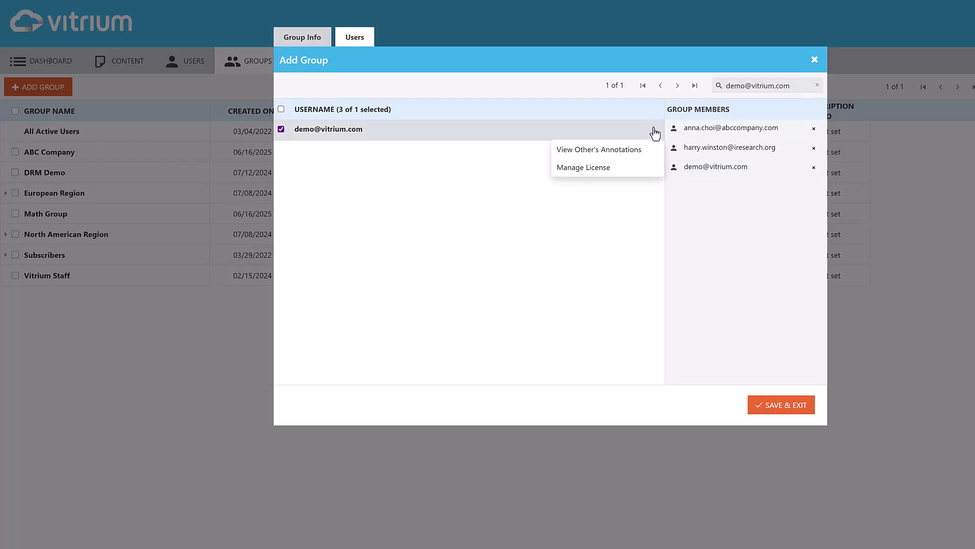
{"action": "left_click", "coordinate": [604, 171]}
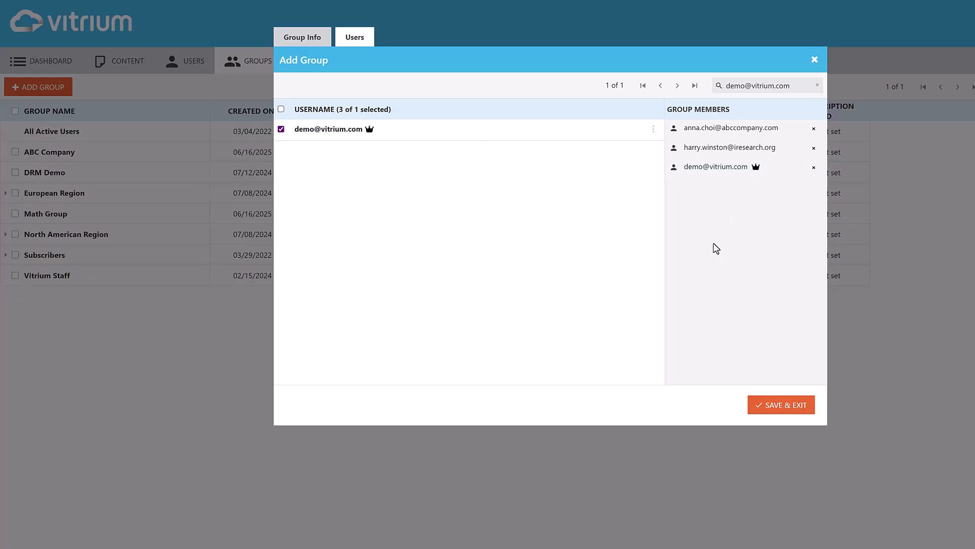
{"action": "left_click", "coordinate": [778, 413]}
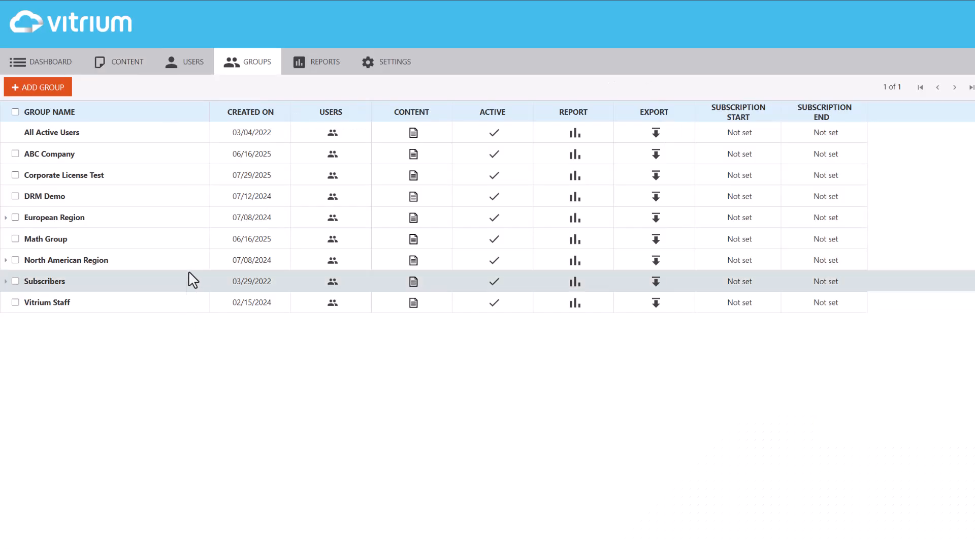
Step: Open the permission settings of the "02 - Digital Publishing" content folder
{"action": "left_click", "coordinate": [132, 71]}
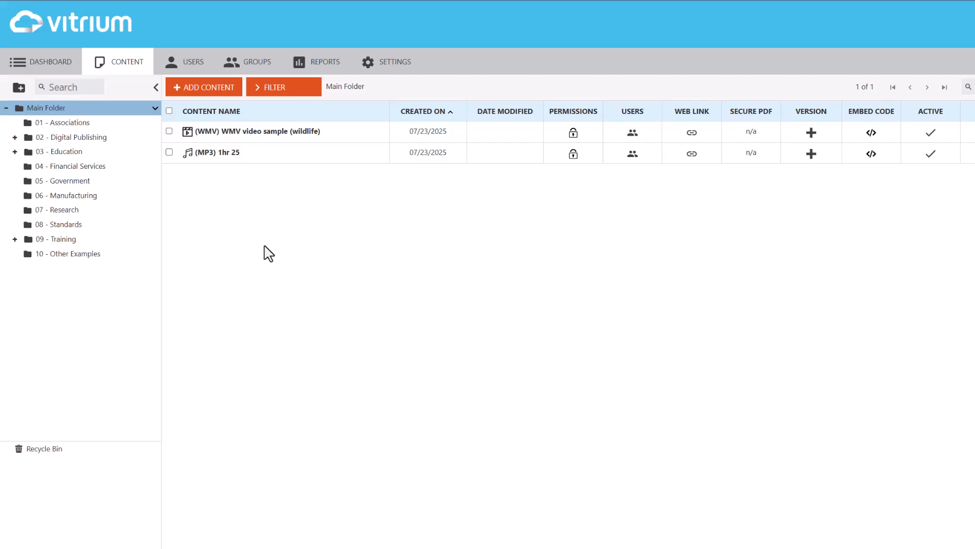
{"action": "left_click", "coordinate": [151, 141]}
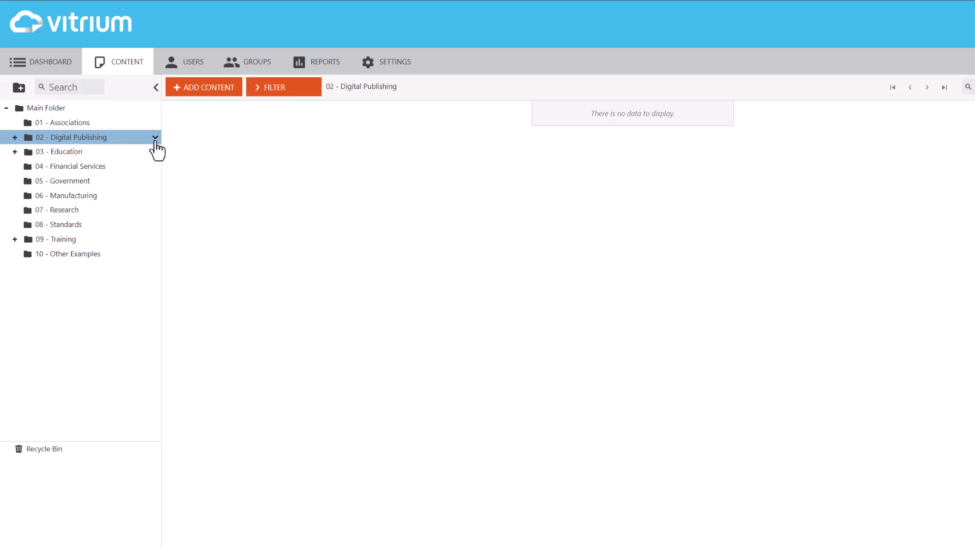
{"action": "double_click", "coordinate": [81, 136]}
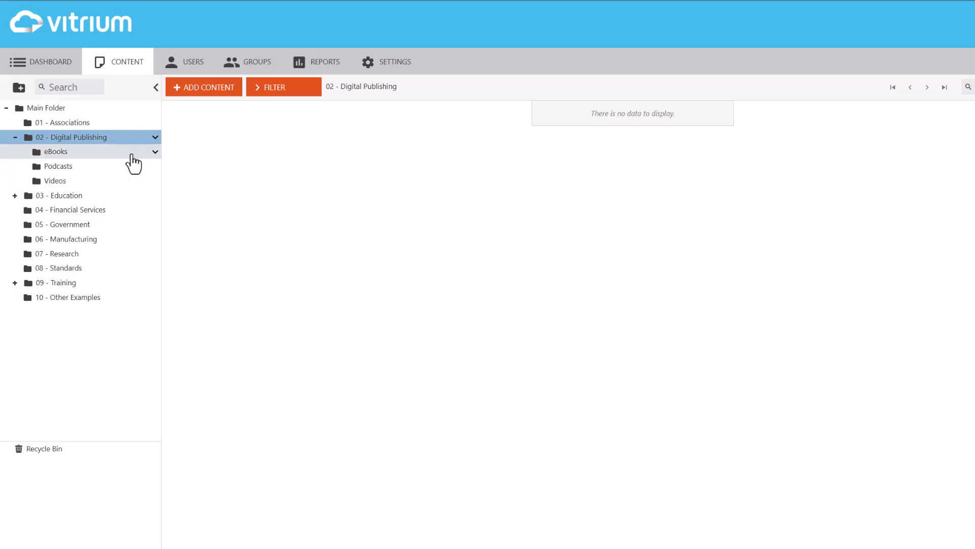
{"action": "left_click", "coordinate": [122, 166]}
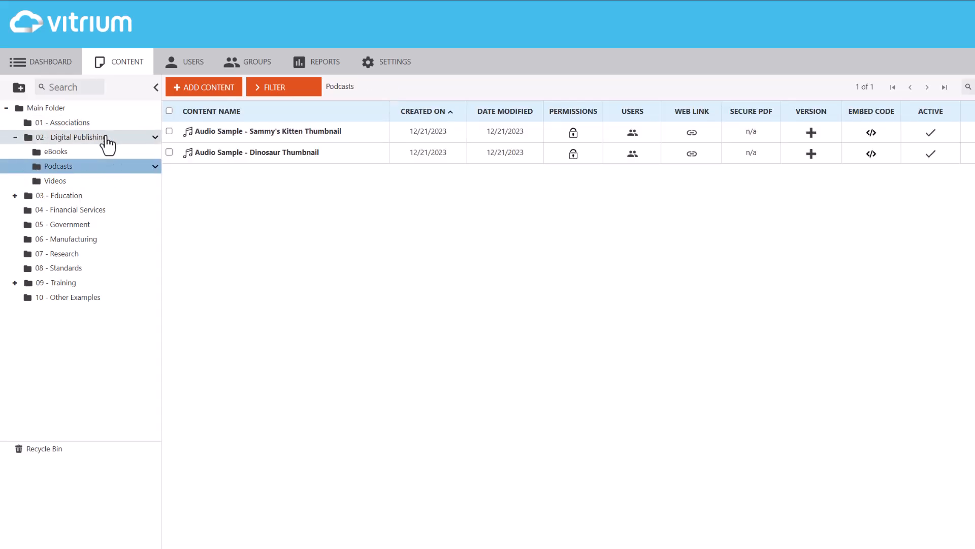
{"action": "left_click", "coordinate": [155, 138]}
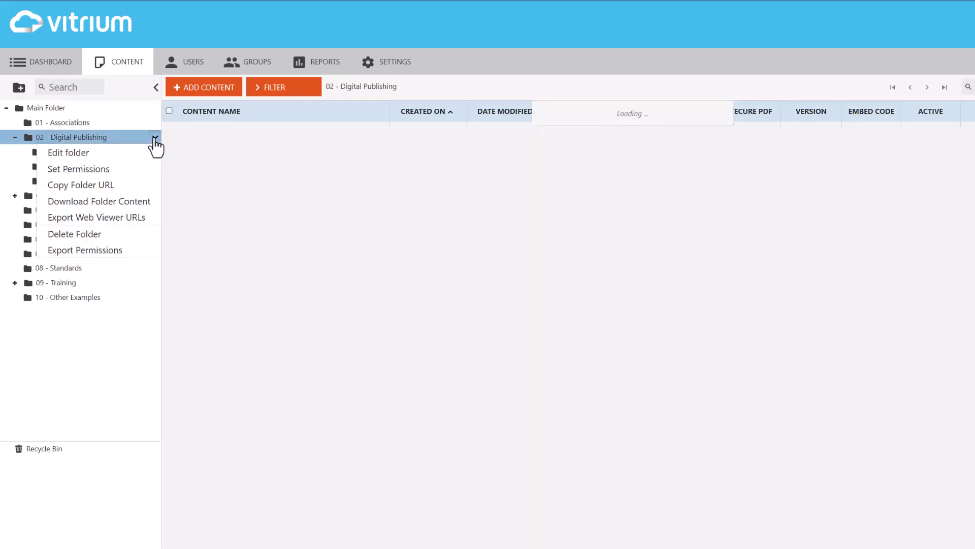
{"action": "left_click", "coordinate": [121, 169]}
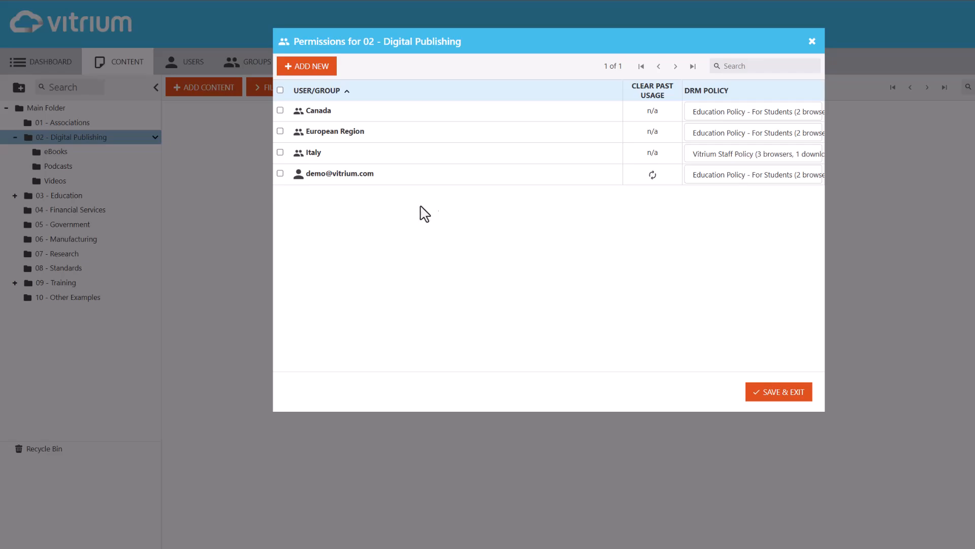
Step: Grant the Corporate License Test group access to the folder with the "Test Policy - Download PDF" DRM policy and save the permissions
{"action": "left_click", "coordinate": [299, 68]}
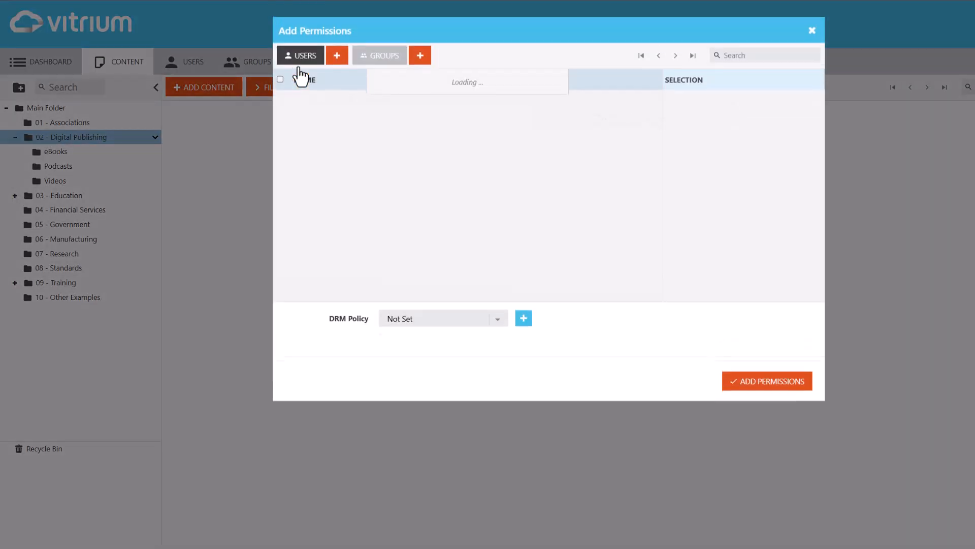
{"action": "left_click", "coordinate": [382, 67]}
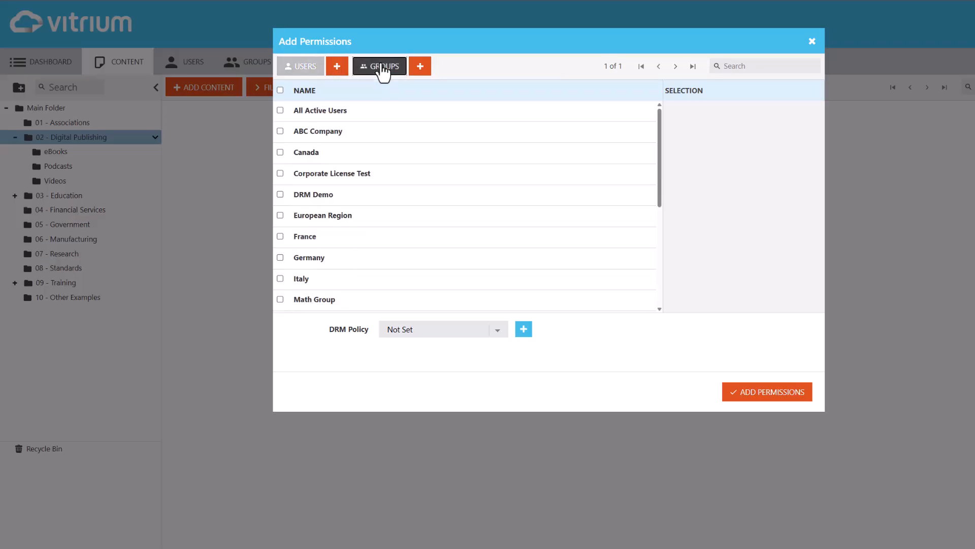
{"action": "left_click", "coordinate": [396, 179]}
{"action": "left_click", "coordinate": [421, 335]}
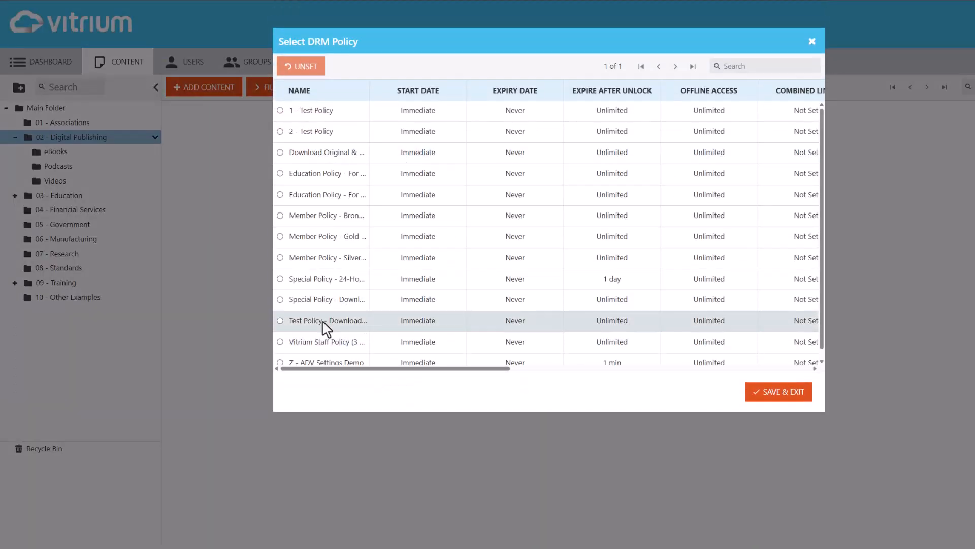
{"action": "left_click", "coordinate": [447, 321]}
{"action": "left_click", "coordinate": [773, 394]}
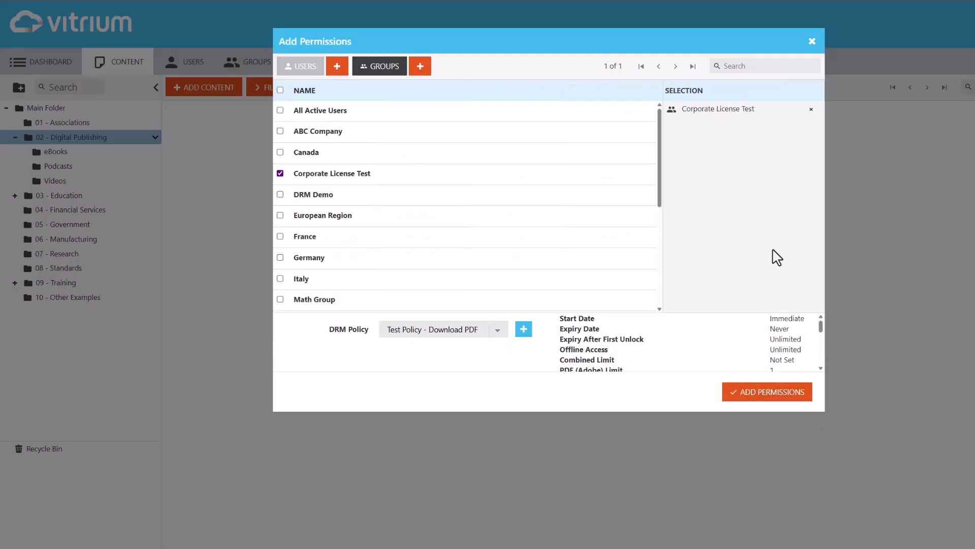
{"action": "left_click", "coordinate": [794, 393]}
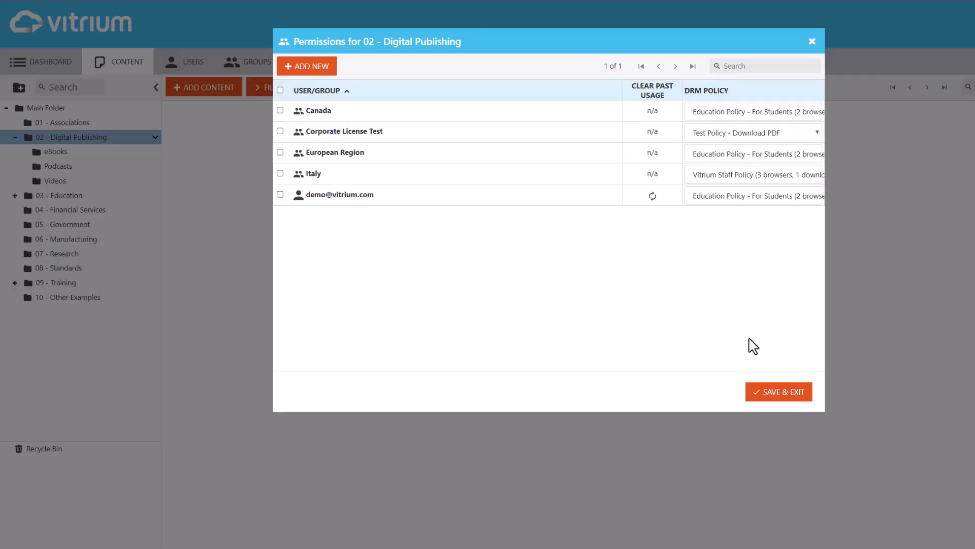
{"action": "left_click", "coordinate": [771, 403]}
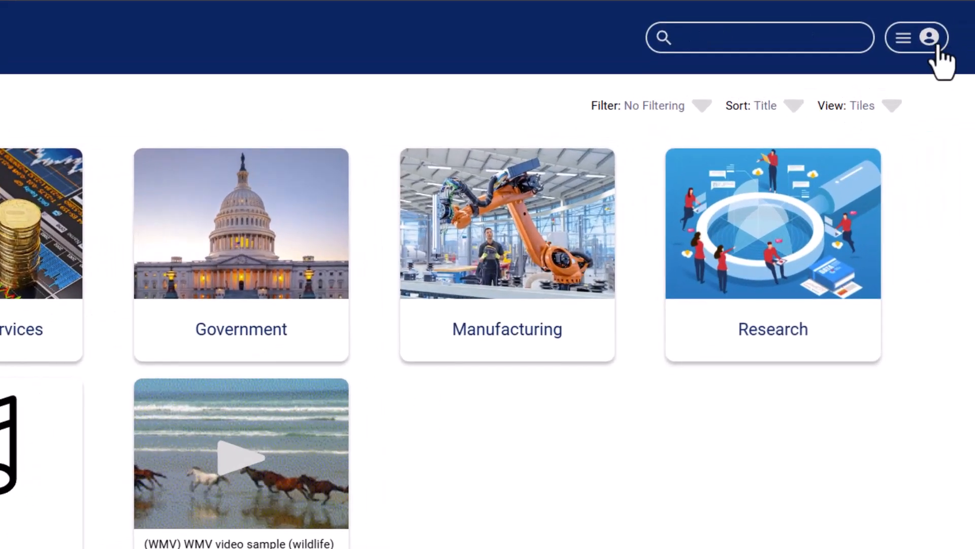
Step: In the customer portal, open license management for the demo account and invite one new user by entering their email address
{"action": "left_click", "coordinate": [908, 41]}
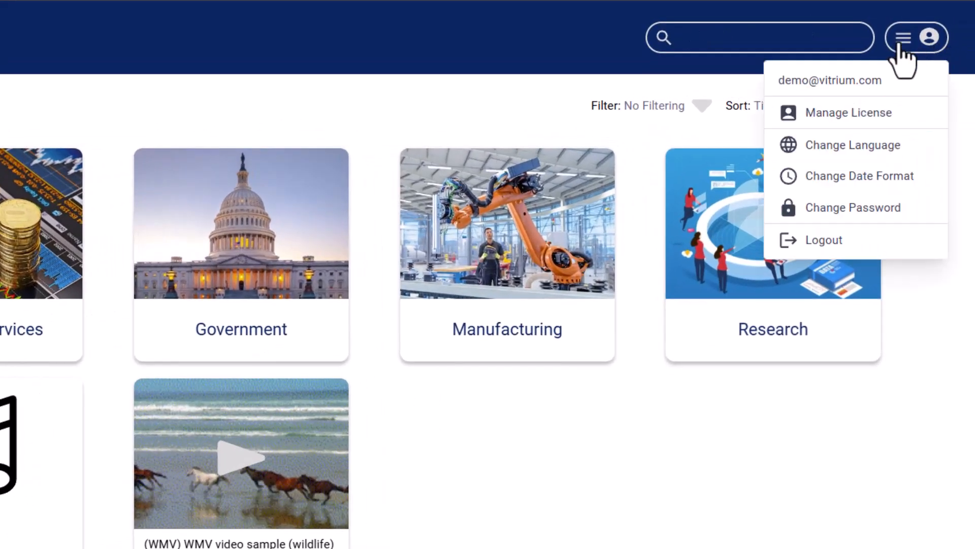
{"action": "left_click", "coordinate": [902, 121]}
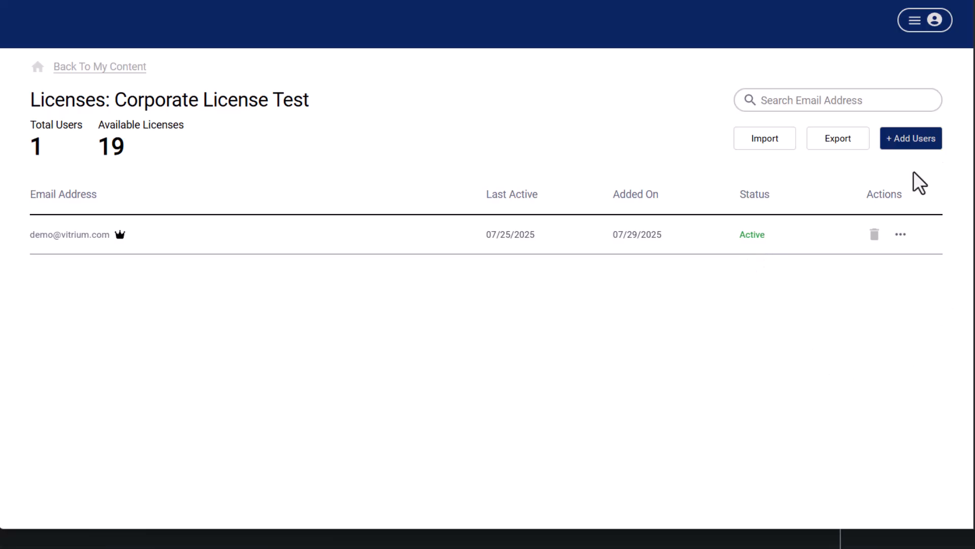
{"action": "left_click", "coordinate": [907, 142]}
{"action": "left_click", "coordinate": [475, 230]}
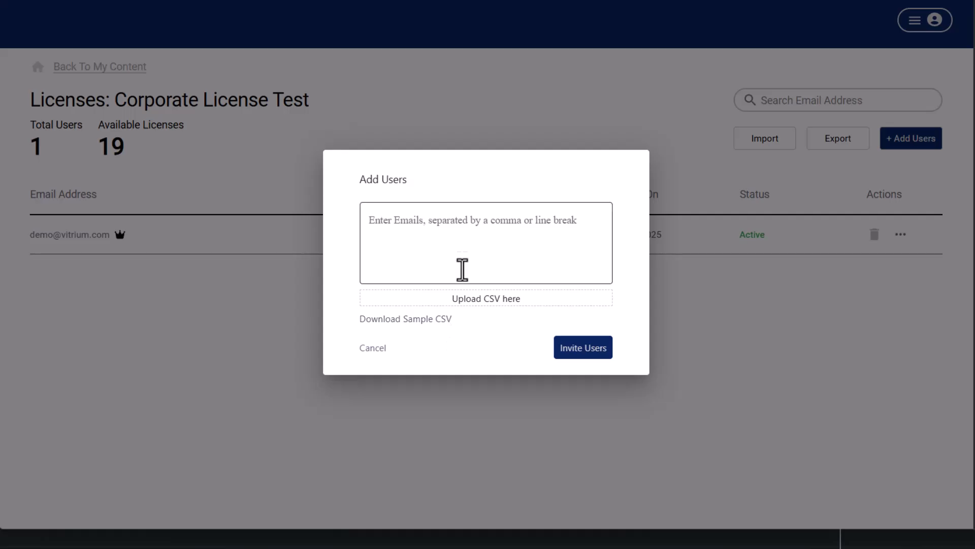
{"action": "left_click", "coordinate": [459, 234]}
{"action": "key", "text": "ctrl+v"}
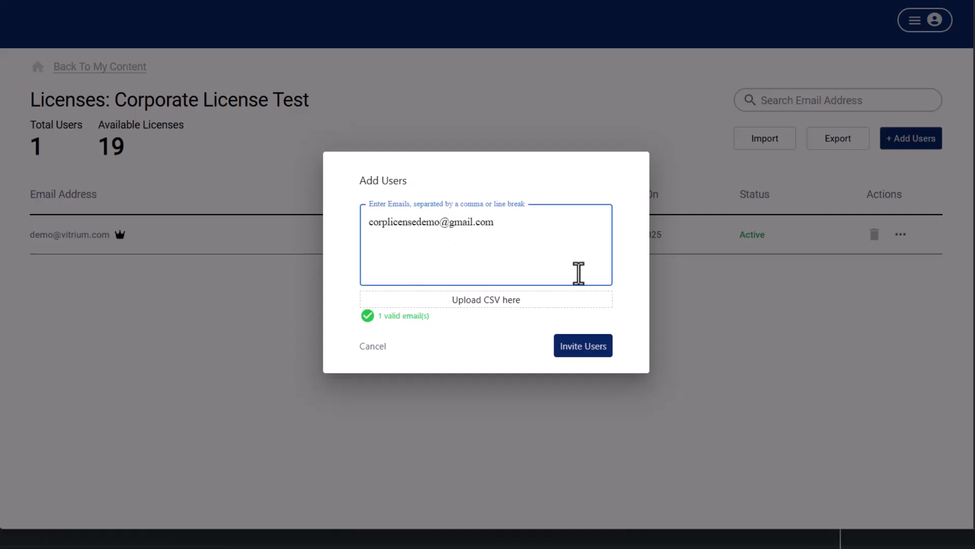
{"action": "left_click", "coordinate": [580, 350]}
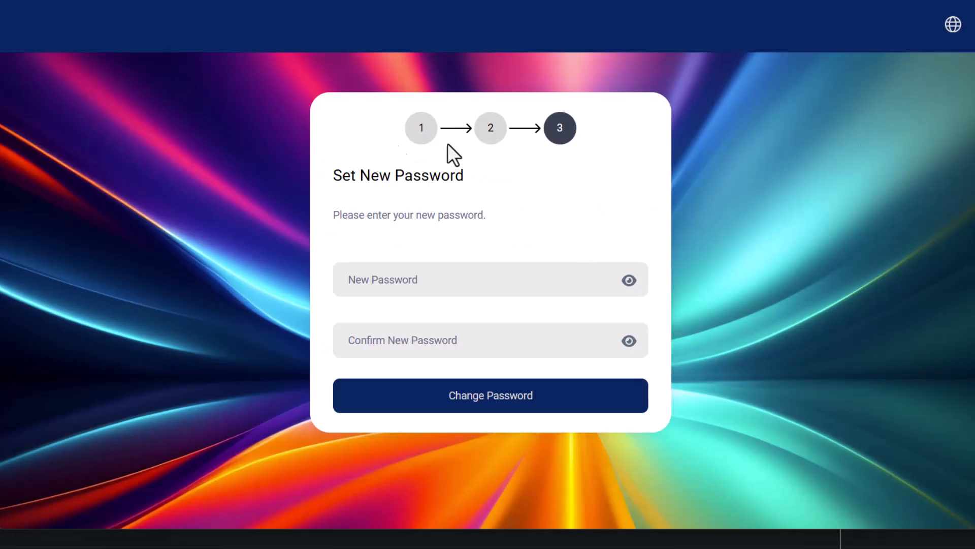
Step: Set and confirm the invited user's new password, and continue to the login page
{"action": "left_click", "coordinate": [468, 281]}
{"action": "key", "text": "ctrl+v"}
{"action": "left_click", "coordinate": [467, 351]}
{"action": "key", "text": "ctrl+v"}
{"action": "left_click", "coordinate": [535, 402]}
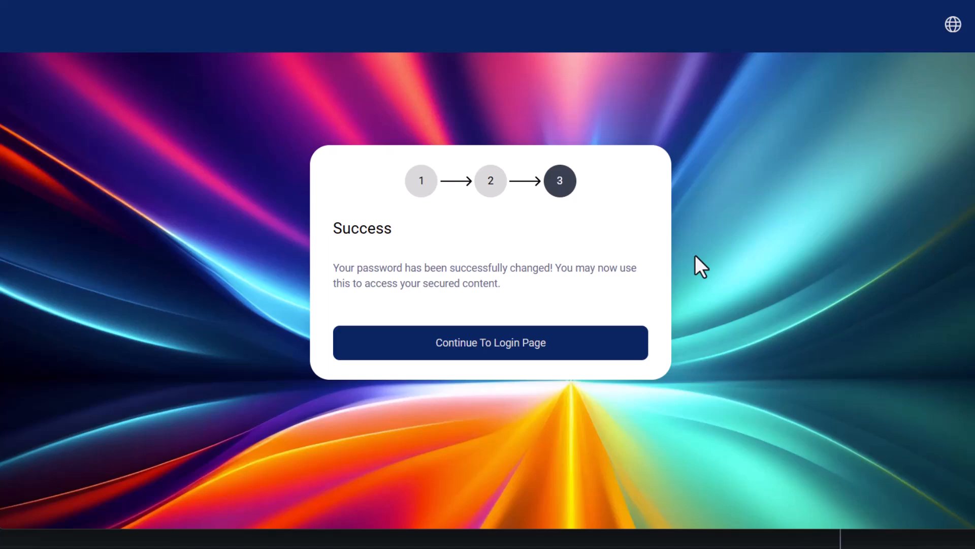
{"action": "left_click", "coordinate": [462, 356]}
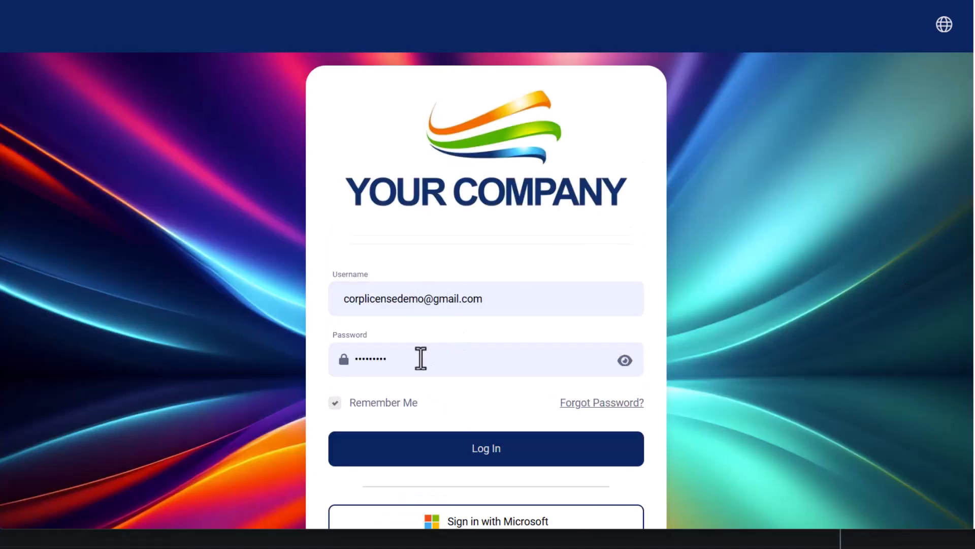
Step: Log in as the invited user with the account password, dismiss the offer to save it, and open the Videos folder
{"action": "left_click_drag", "start_coordinate": [396, 365], "coordinate": [239, 362]}
{"action": "key", "text": "ctrl+v"}
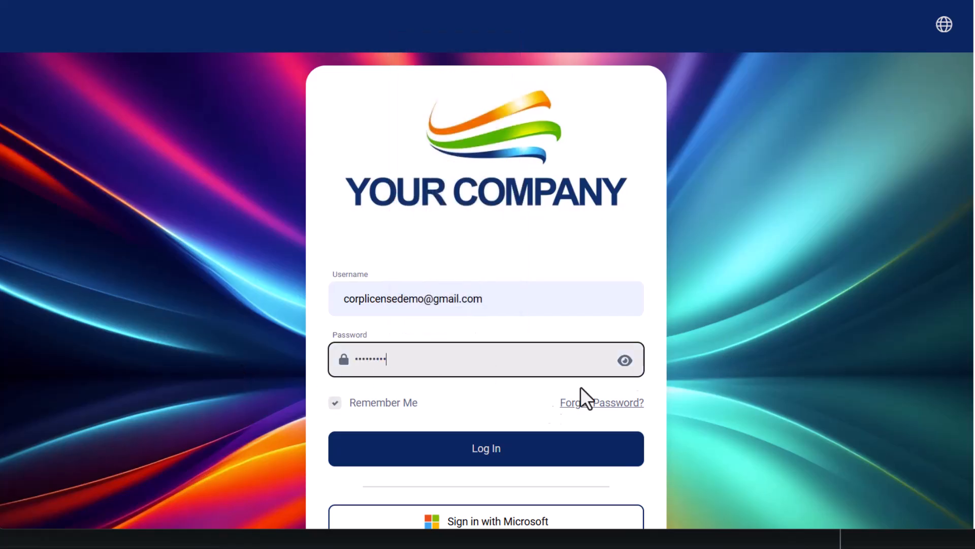
{"action": "left_click", "coordinate": [521, 450]}
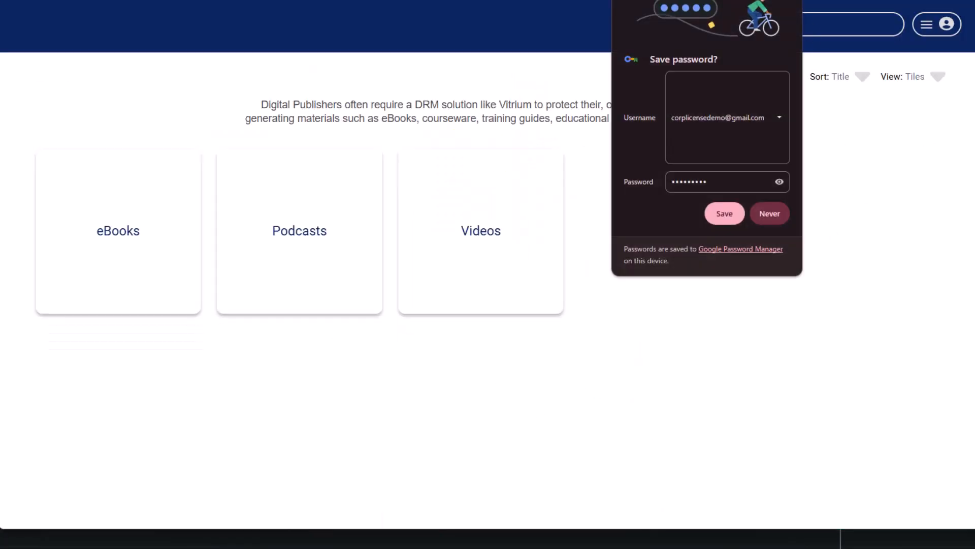
{"action": "left_click", "coordinate": [780, 6]}
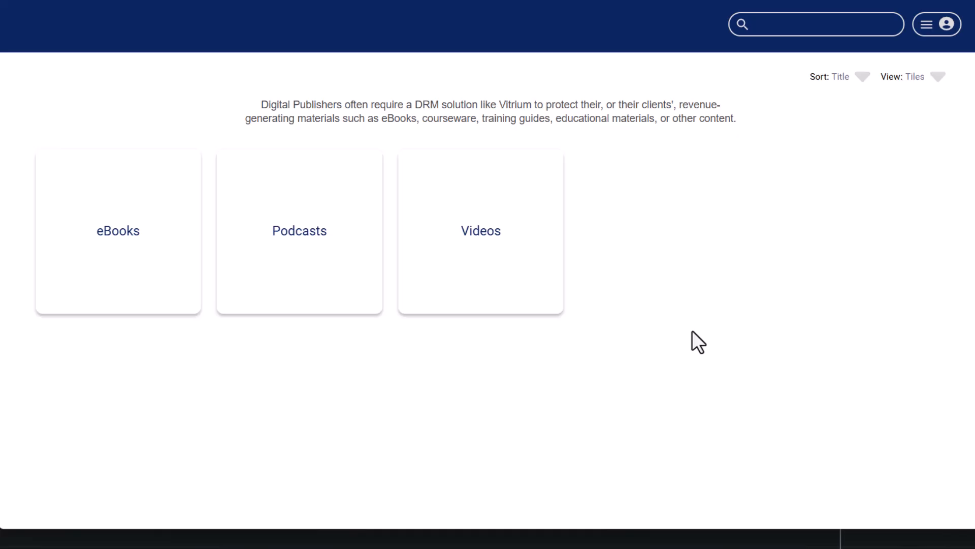
{"action": "left_click", "coordinate": [460, 226]}
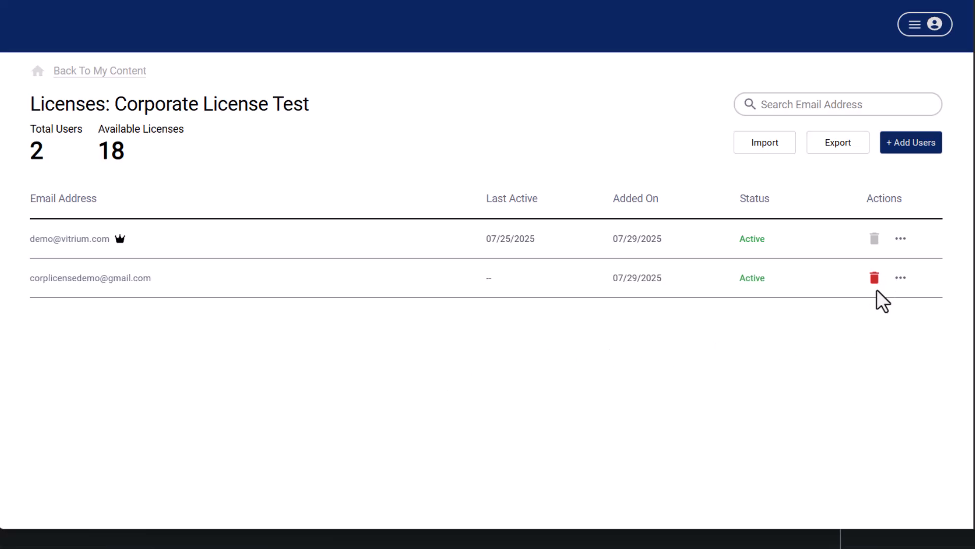
Step: Delete the invited user from the Corporate License Test license list and confirm the deletion
{"action": "scroll", "coordinate": [876, 288], "scroll_direction": "down", "scroll_amount": 1}
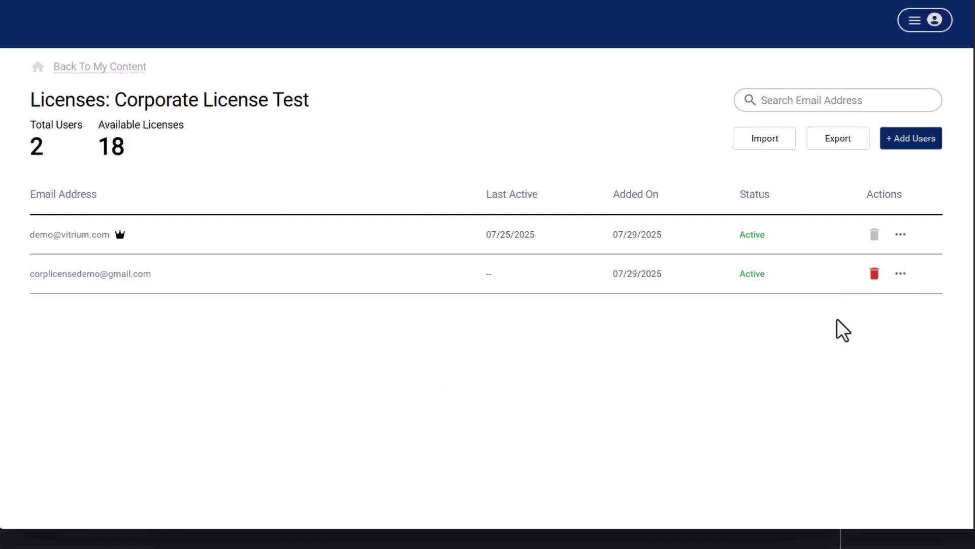
{"action": "left_click", "coordinate": [875, 275]}
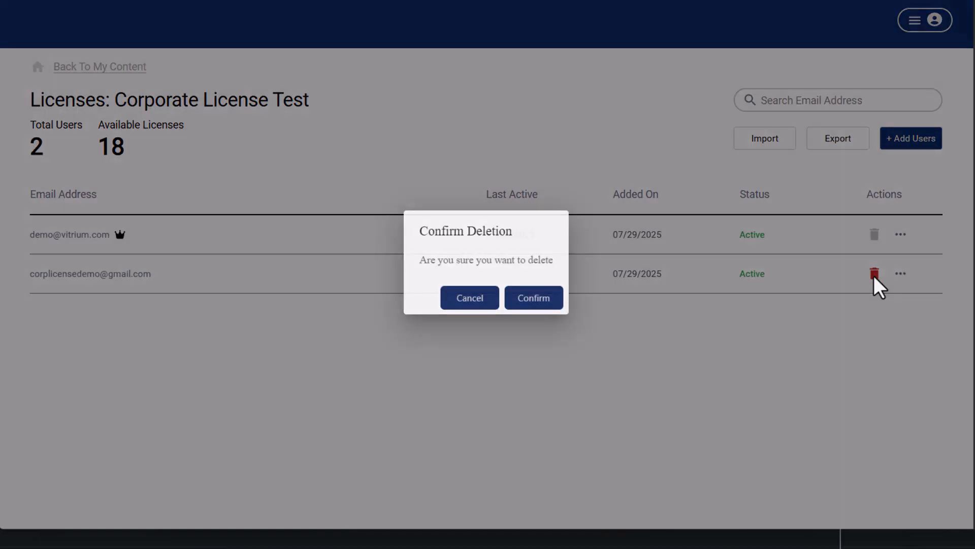
{"action": "left_click", "coordinate": [542, 297]}
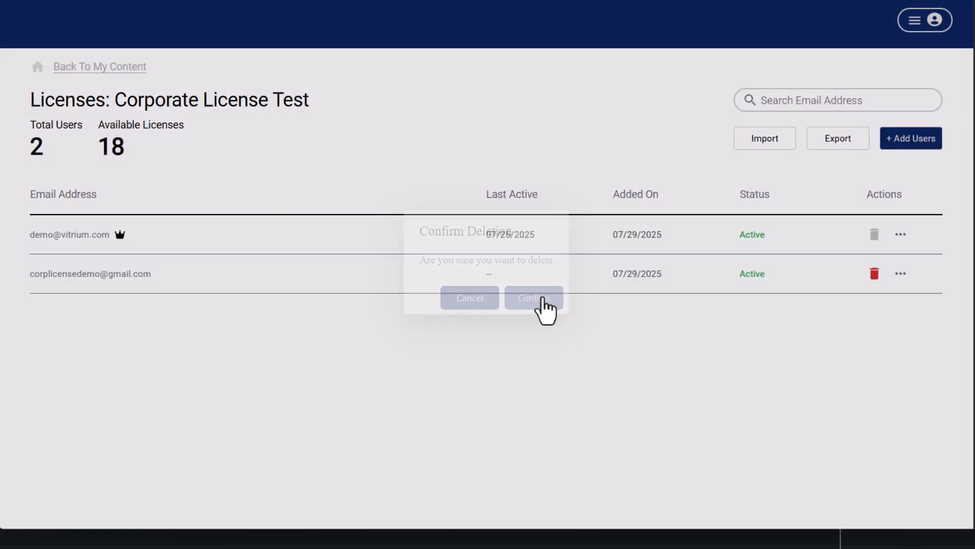